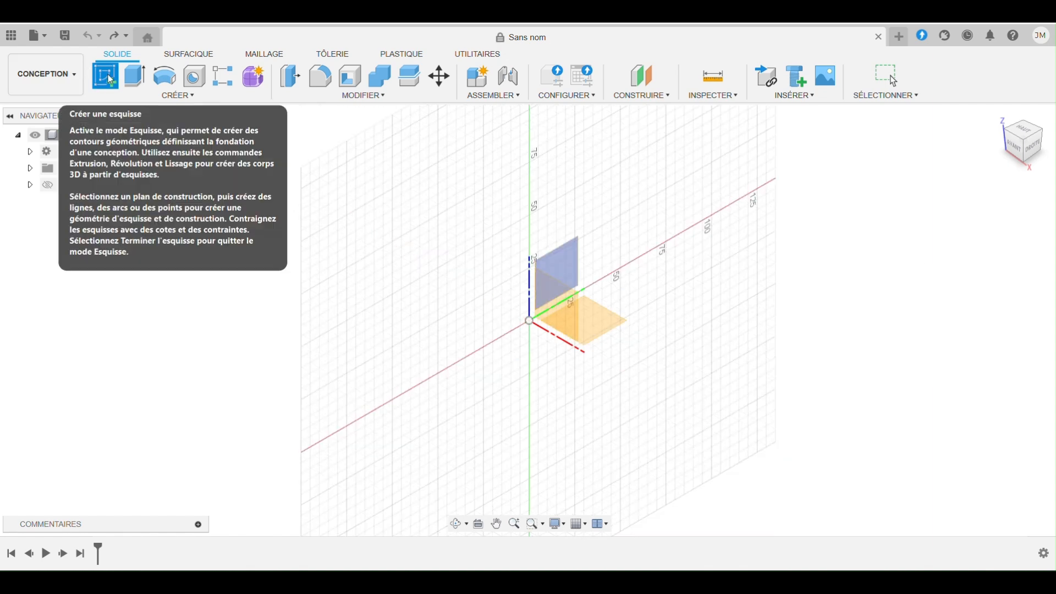
Start a sketch on the horizontal XY origin plane.
left_click(597, 322)
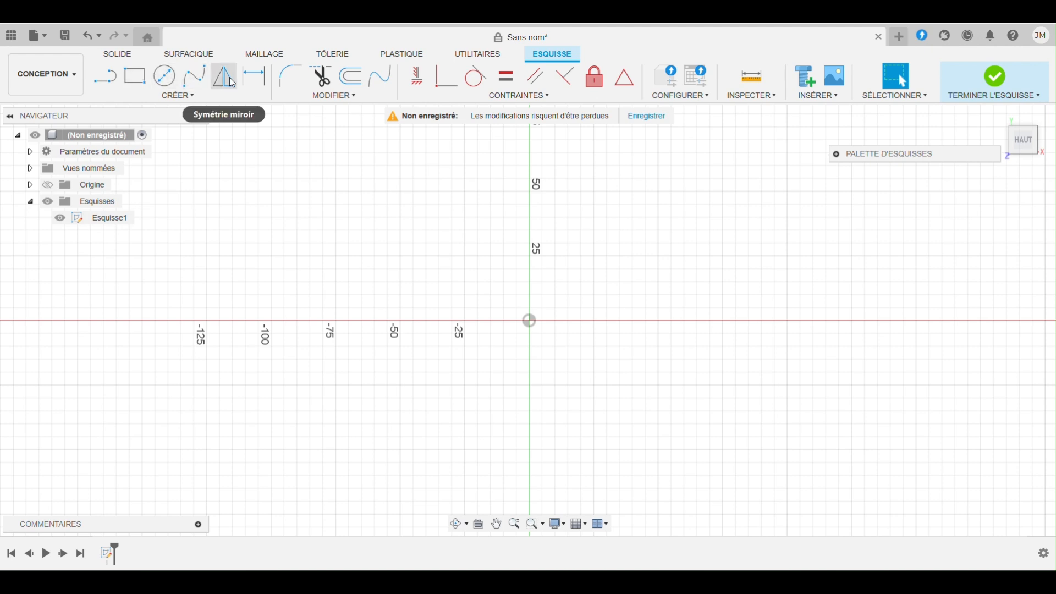
Draw a two-point rectangle from the origin, 60 mm wide and 30 mm high.
left_click(180, 96)
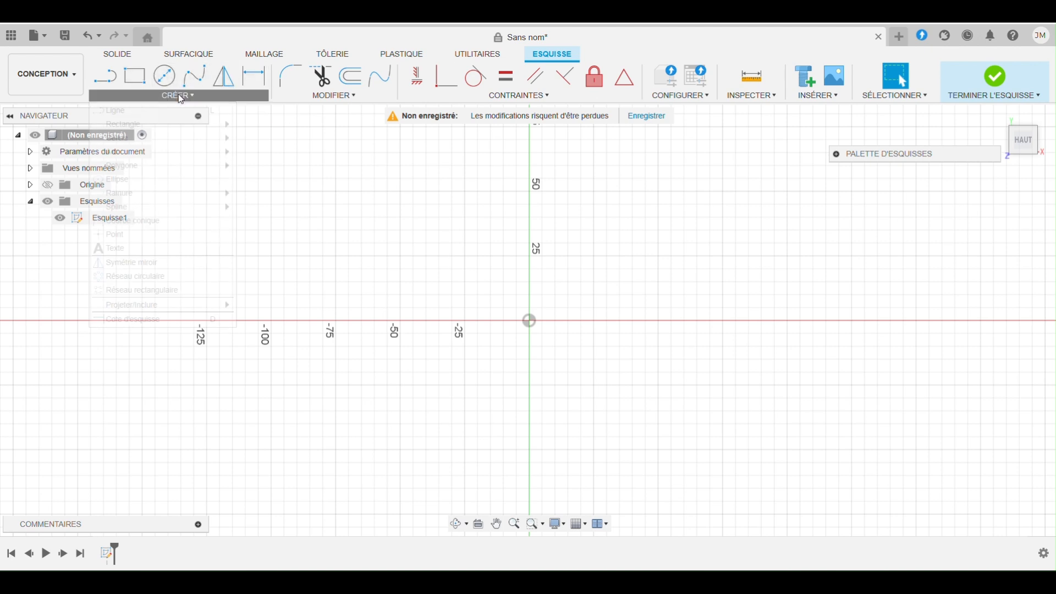
left_click(133, 81)
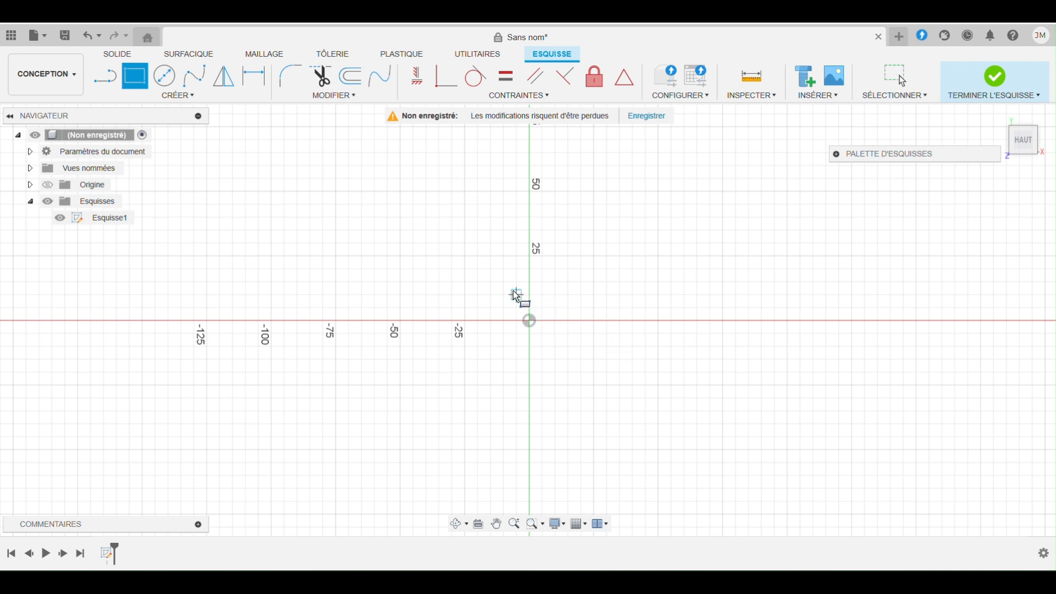
left_click(530, 320)
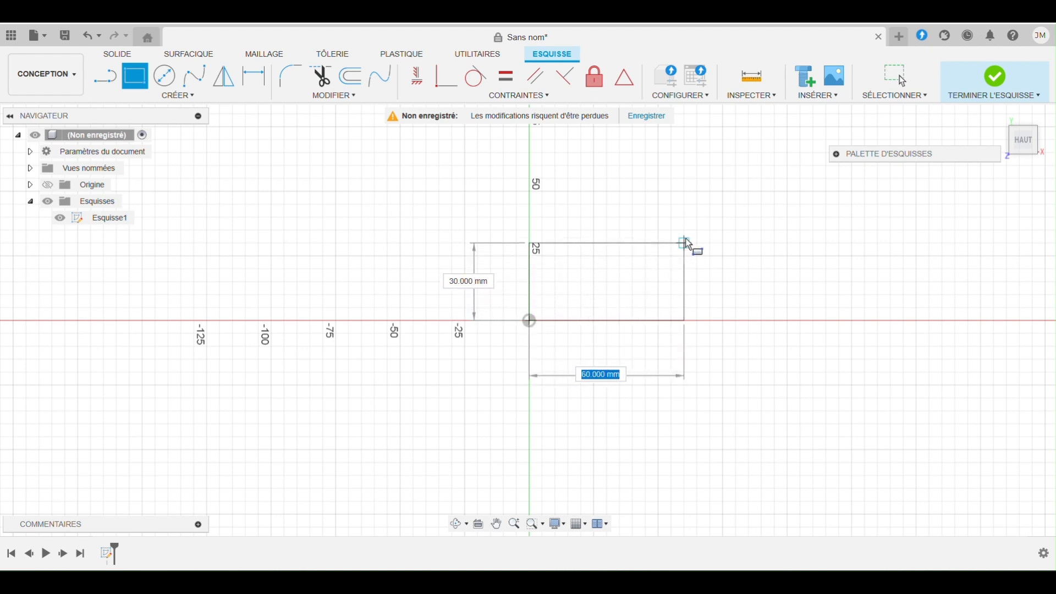
type("60")
key("Tab")
type("30")
key("Tab")
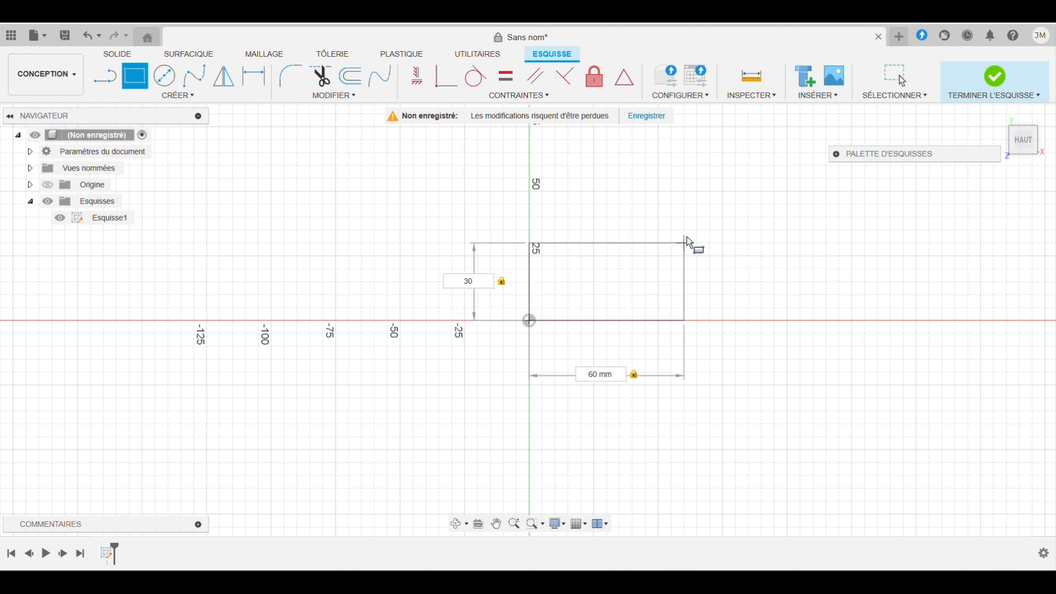
key("Return")
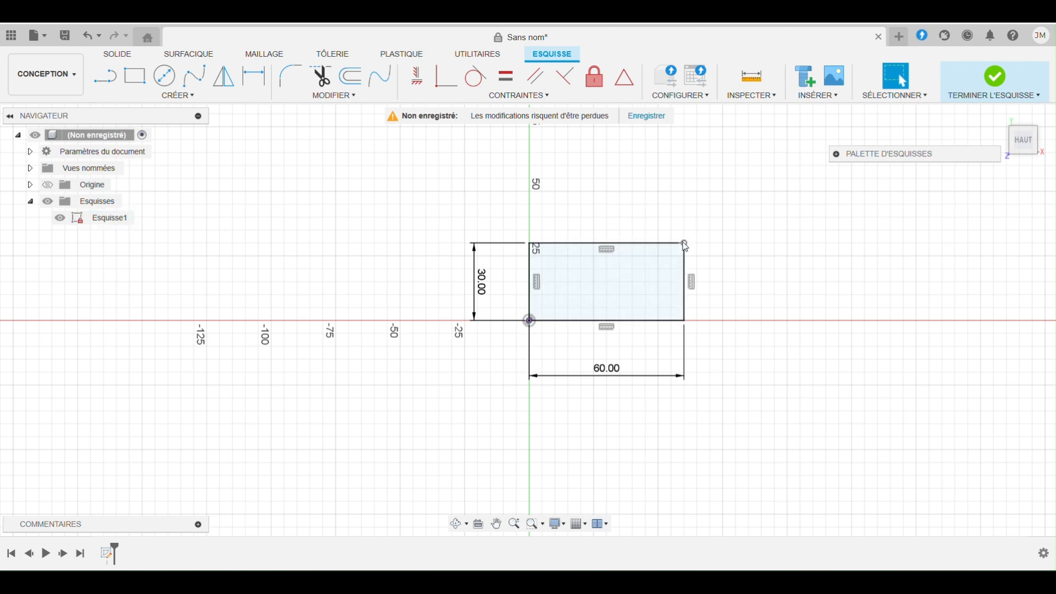
Draw a second two-point rectangle from the midpoint of the first rectangle's right edge to a point on the horizontal axis.
left_click(685, 242)
left_click(135, 76)
left_click(685, 282)
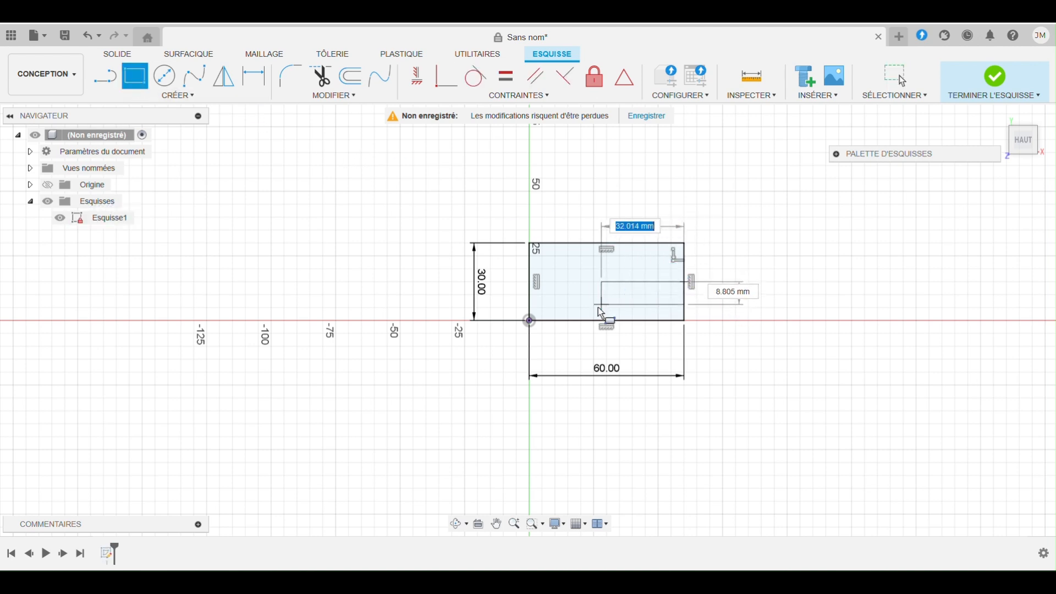
left_click(787, 322)
key("Escape")
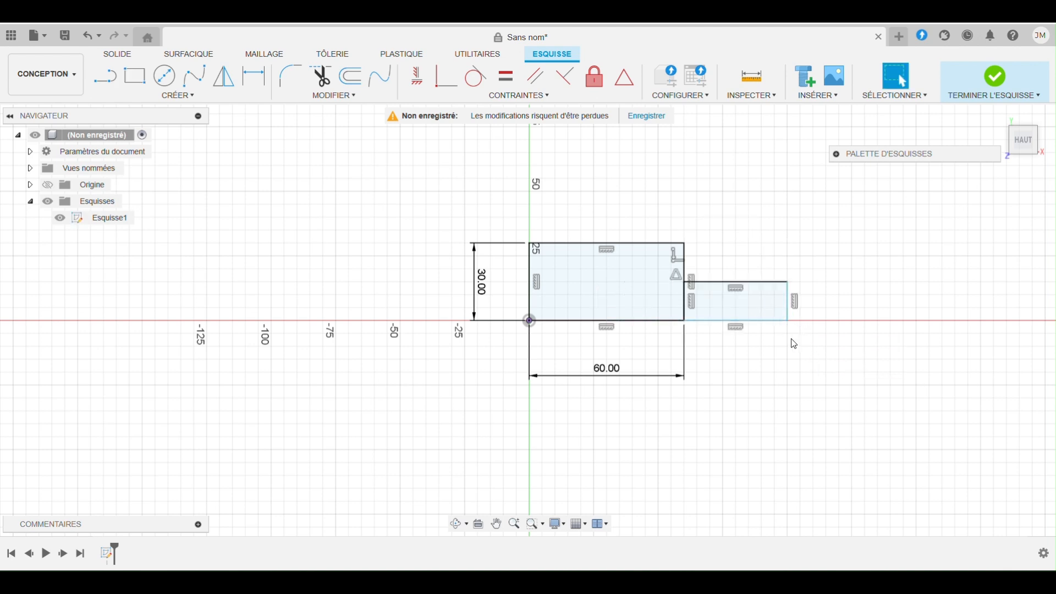
Delete both rectangles together with their dimensions.
left_click_drag(455, 191, 848, 418)
key("Delete")
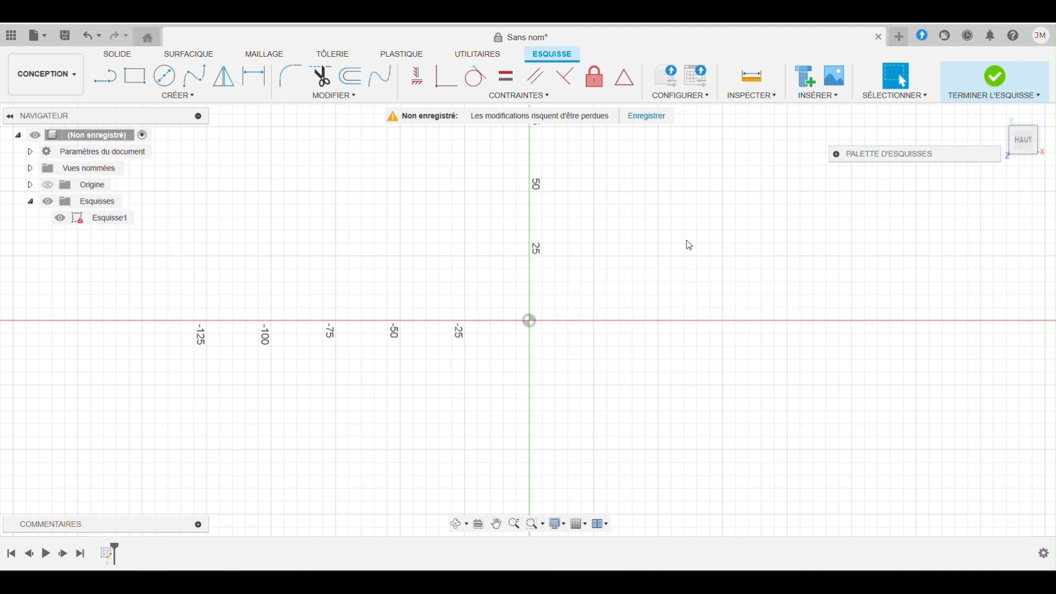
Draw a center rectangle around the origin, wider than it is high.
left_click(192, 98)
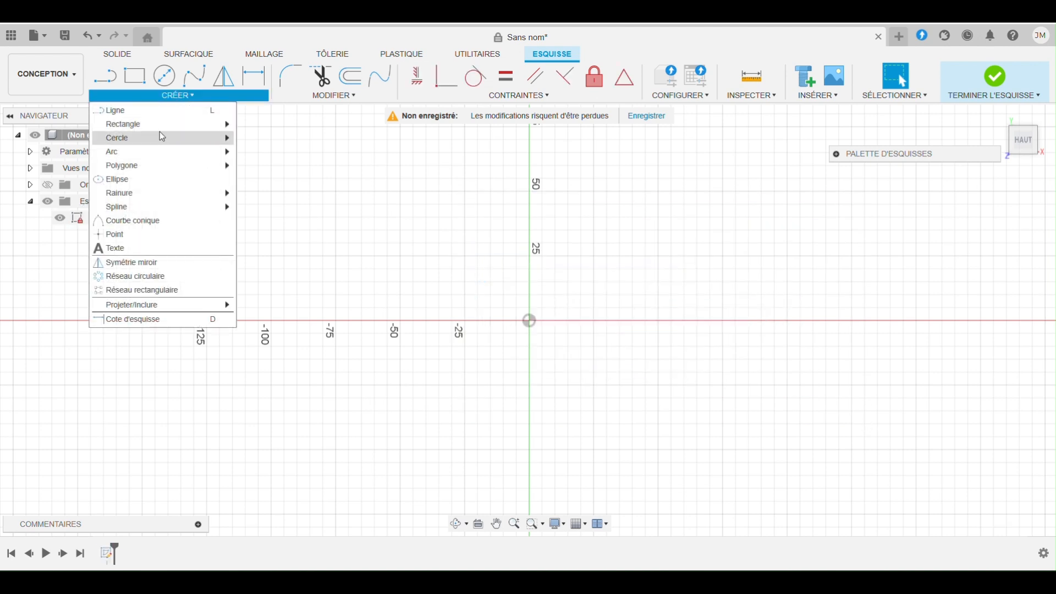
mouse_move(180, 132)
left_click(357, 152)
left_click(529, 321)
left_click(706, 402)
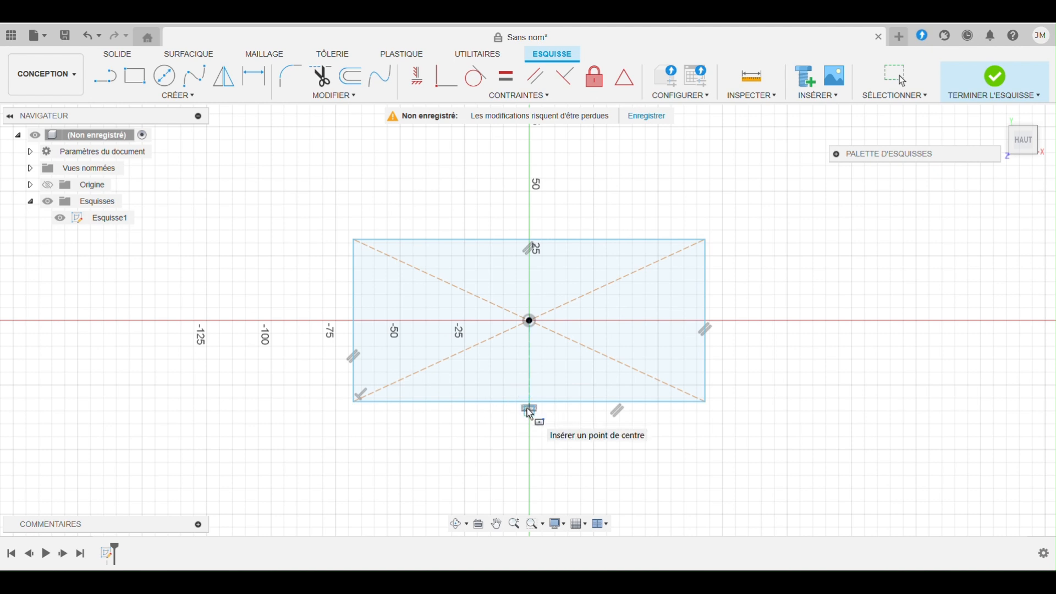
key("Escape")
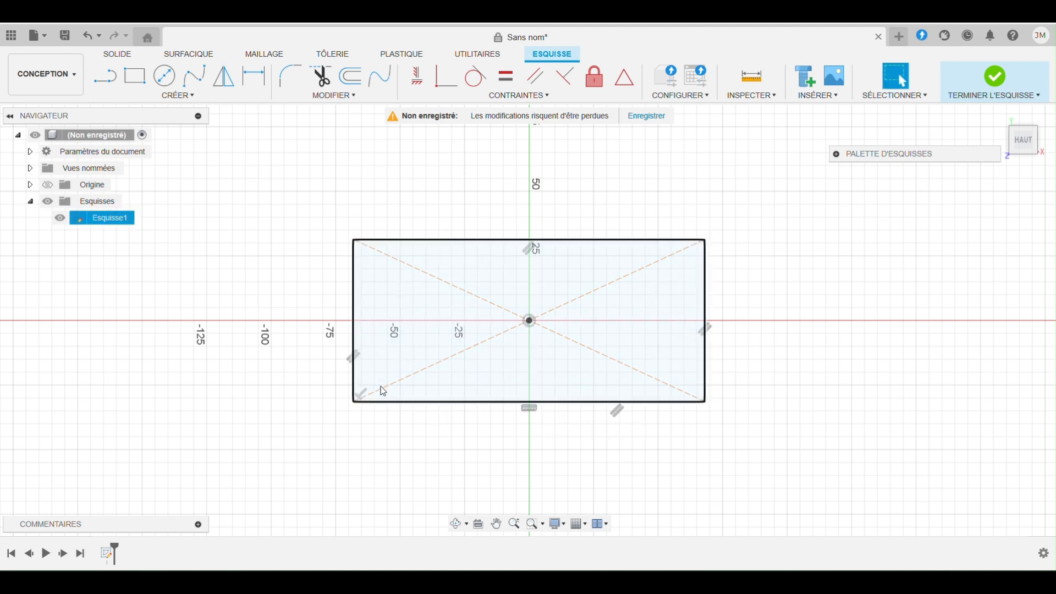
Examine the parallel, horizontal and perpendicular constraints on the rectangle's edges.
left_click(352, 358)
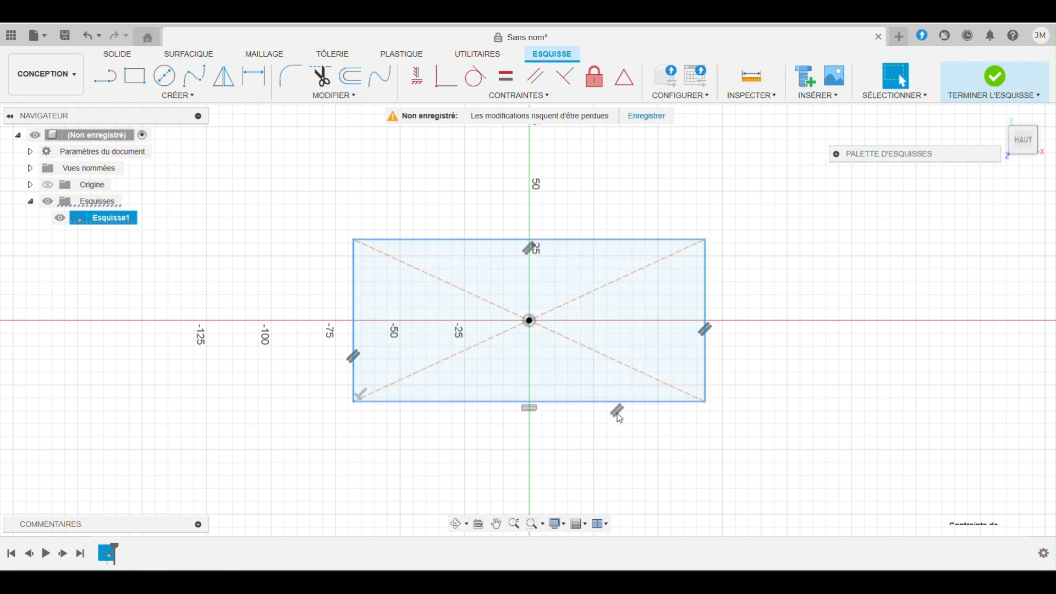
left_click(528, 408)
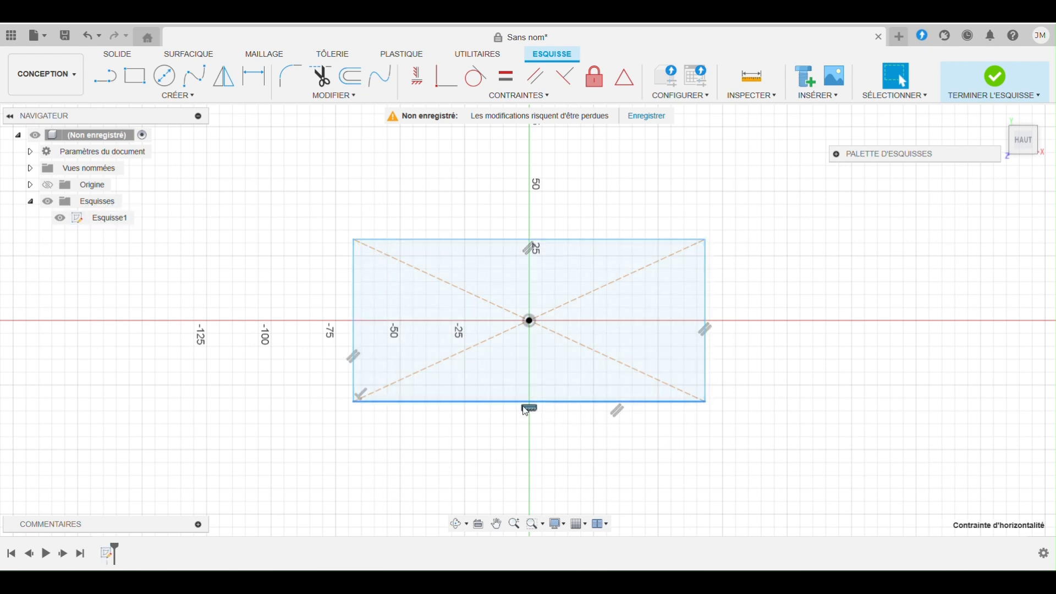
left_click(363, 396)
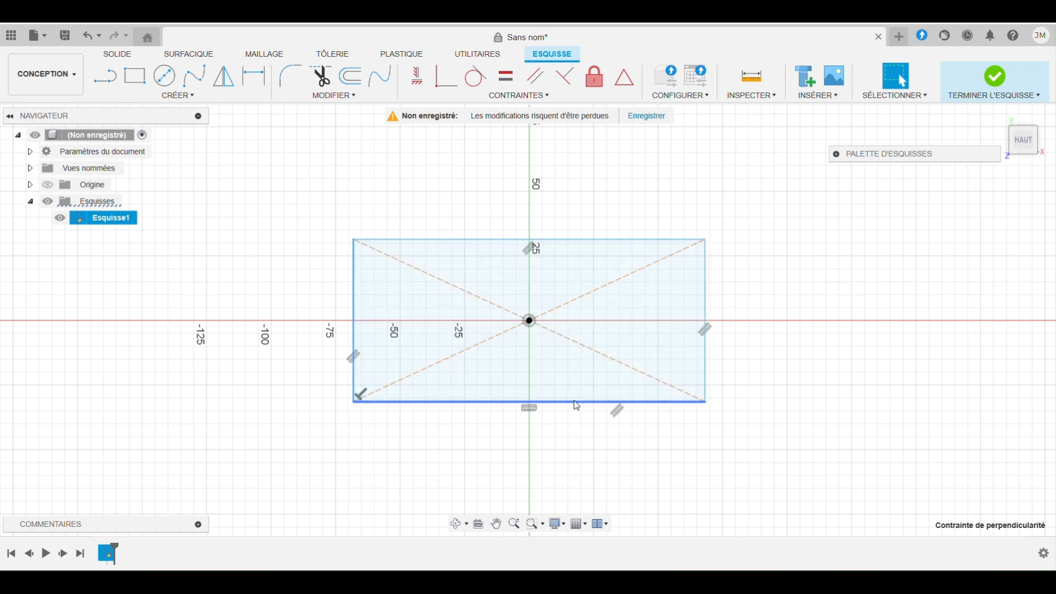
left_click(534, 410)
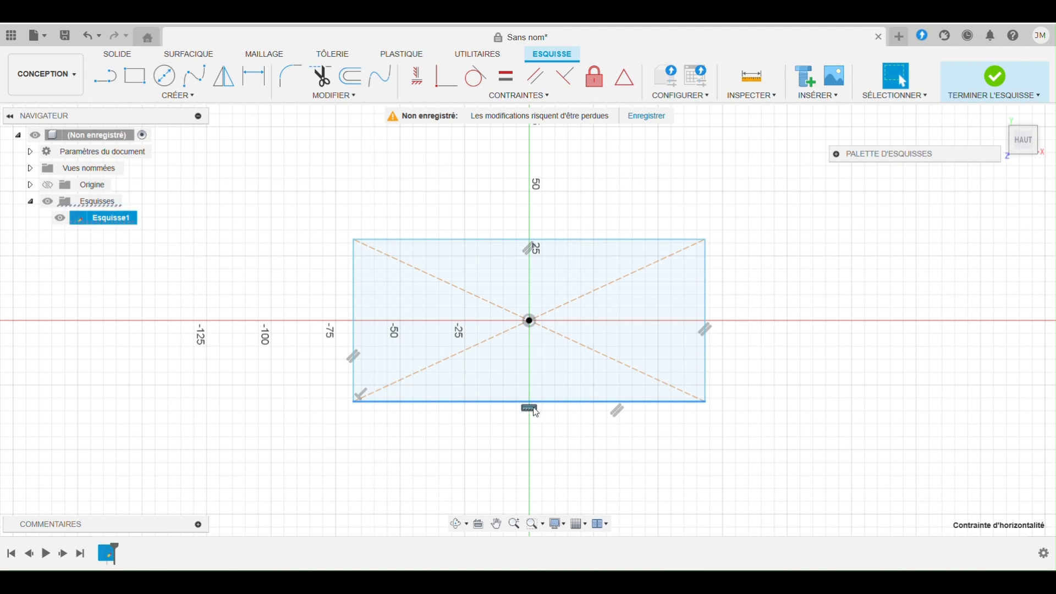
Move the rectangle's upper-right corner to X 65, Y 35 mm and delete the horizontal constraint on its lower edge.
mouse_move(706, 240)
left_mouse_down()
mouse_move(709, 269)
mouse_move(698, 230)
left_mouse_up()
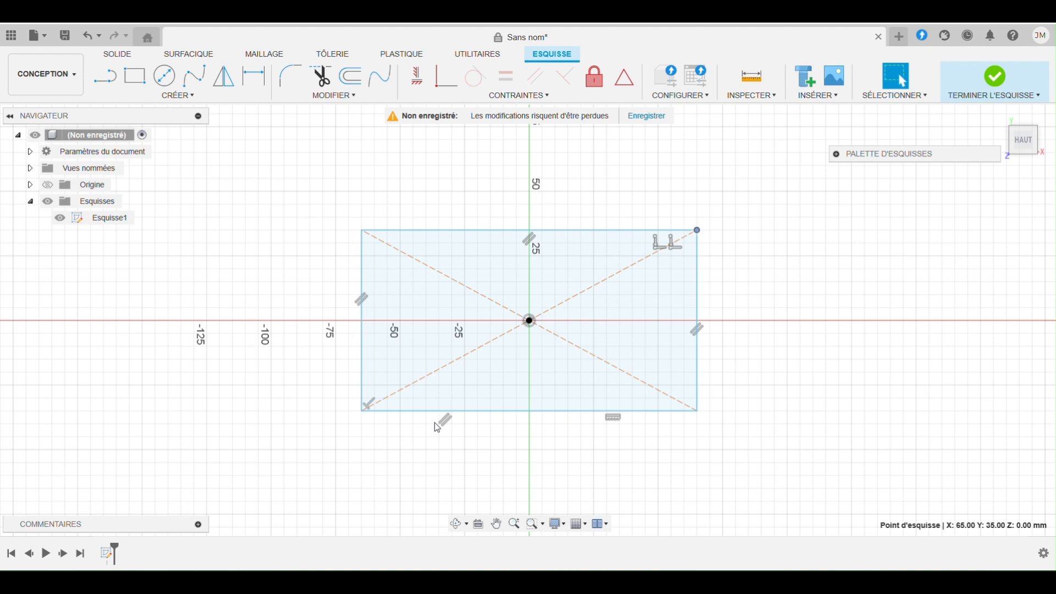
left_click(613, 419)
key("Delete")
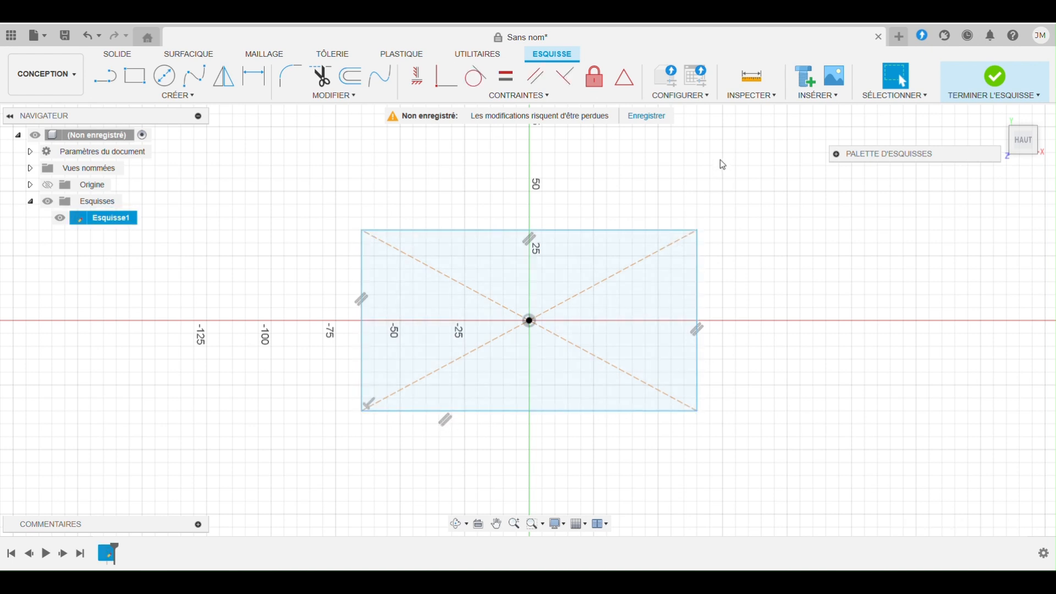
Tilt the rectangle by its upper-right corner, then remove the parallel constraint between its short sides and distort it.
mouse_move(697, 230)
left_mouse_down()
mouse_move(693, 148)
mouse_move(747, 165)
mouse_move(746, 292)
mouse_move(670, 341)
mouse_move(717, 385)
mouse_move(850, 341)
mouse_move(848, 327)
left_mouse_up()
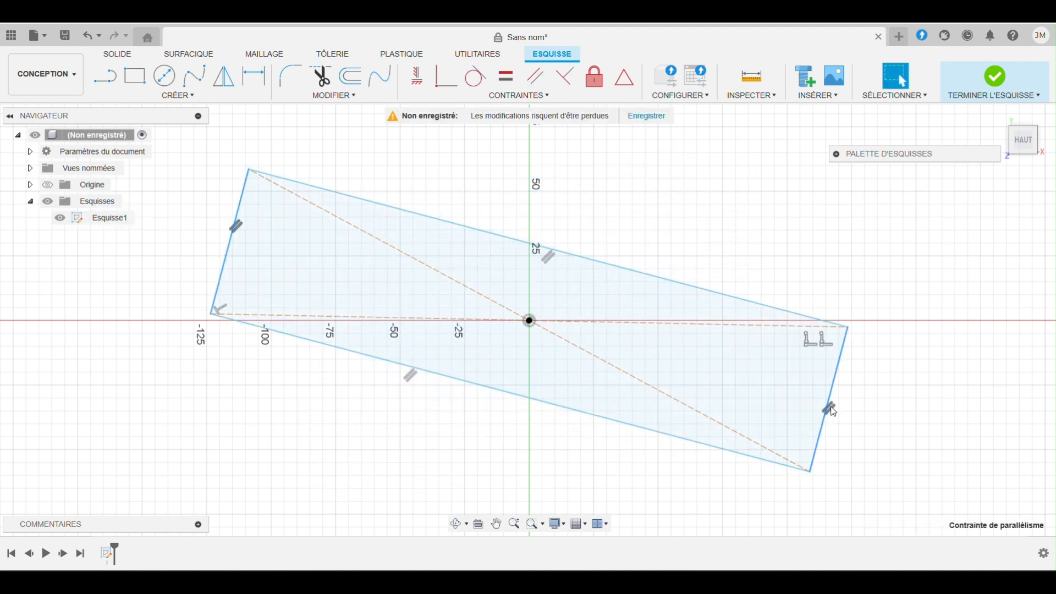
left_click_drag(848, 327, 775, 244)
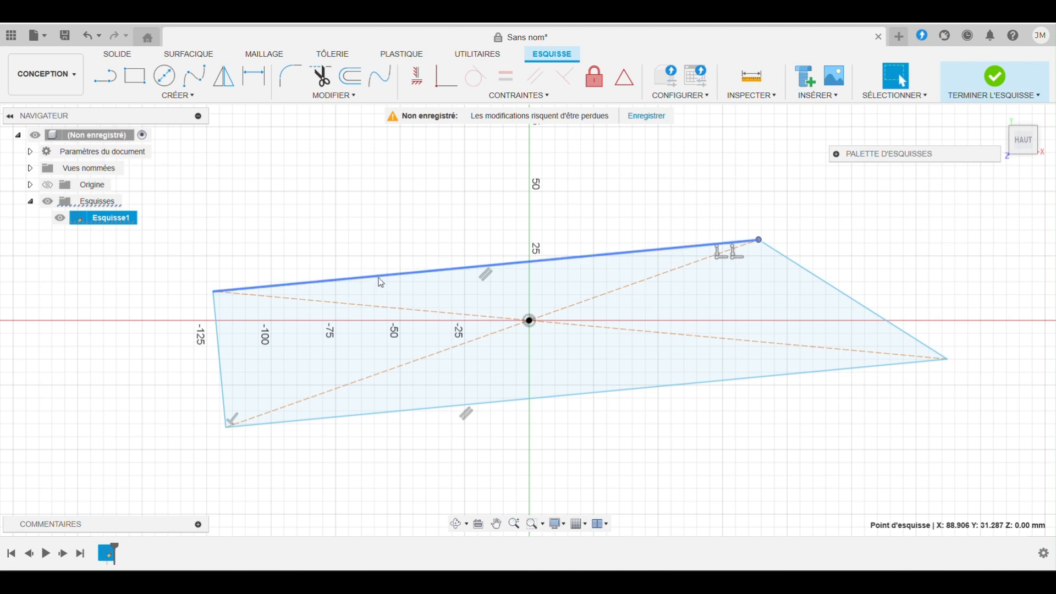
Delete the distorted shape's upper edge and all the remaining sketch geometry.
left_click(394, 286)
left_click(394, 286)
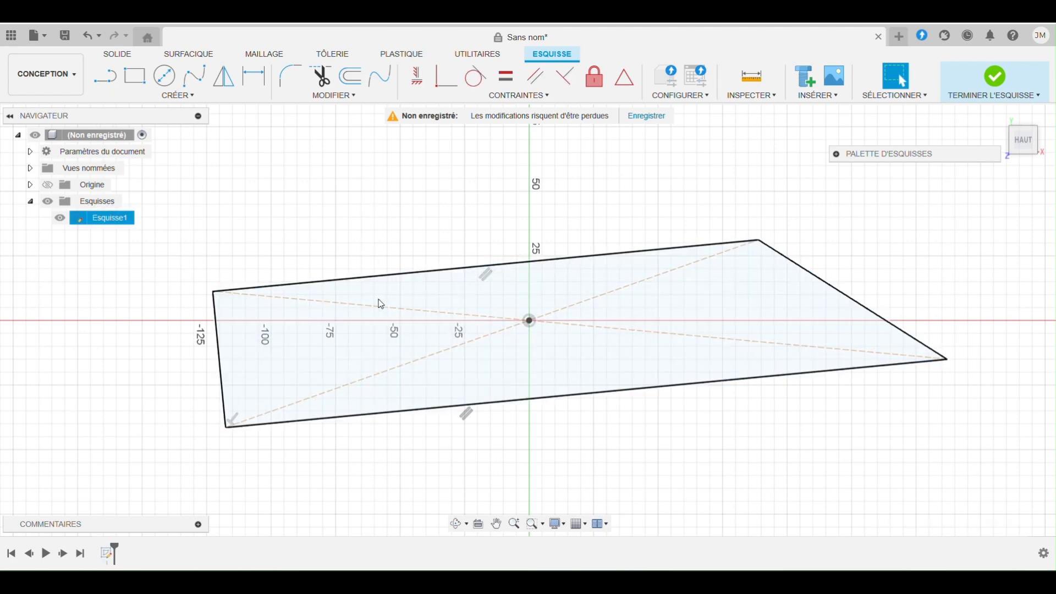
left_click(390, 278)
key("Delete")
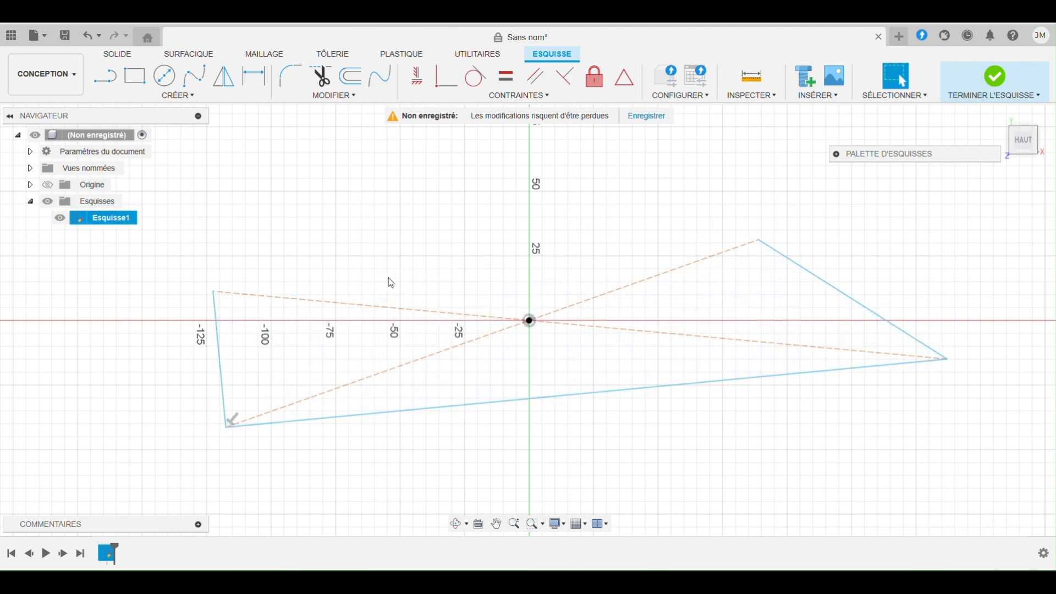
mouse_move(149, 164)
left_mouse_down()
mouse_move(675, 457)
mouse_move(953, 480)
left_mouse_up()
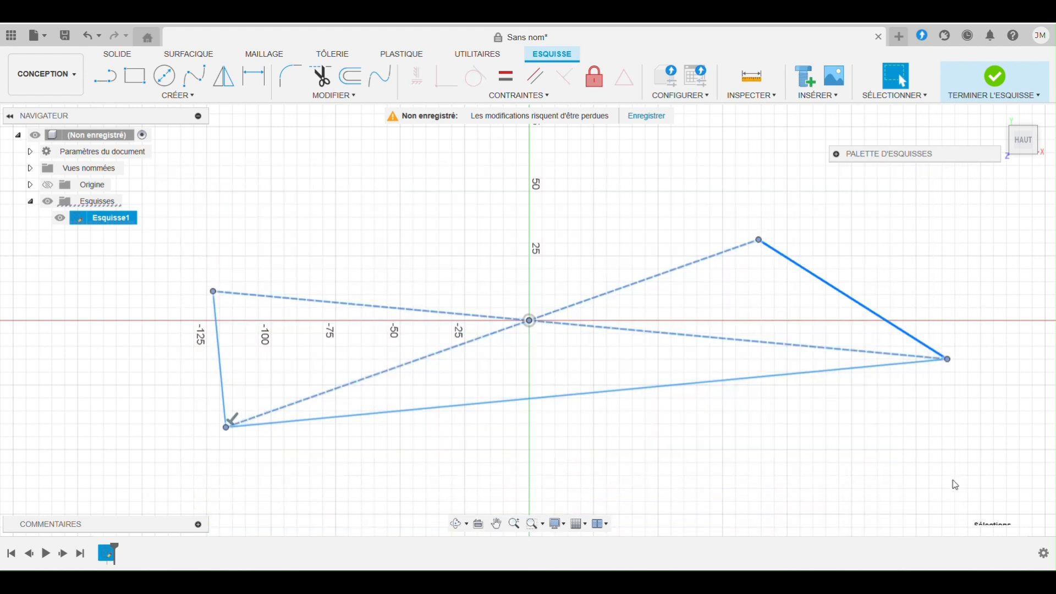
key("Delete")
Sketch a nearly horizontal line about 82 mm long above the origin.
left_click(105, 77)
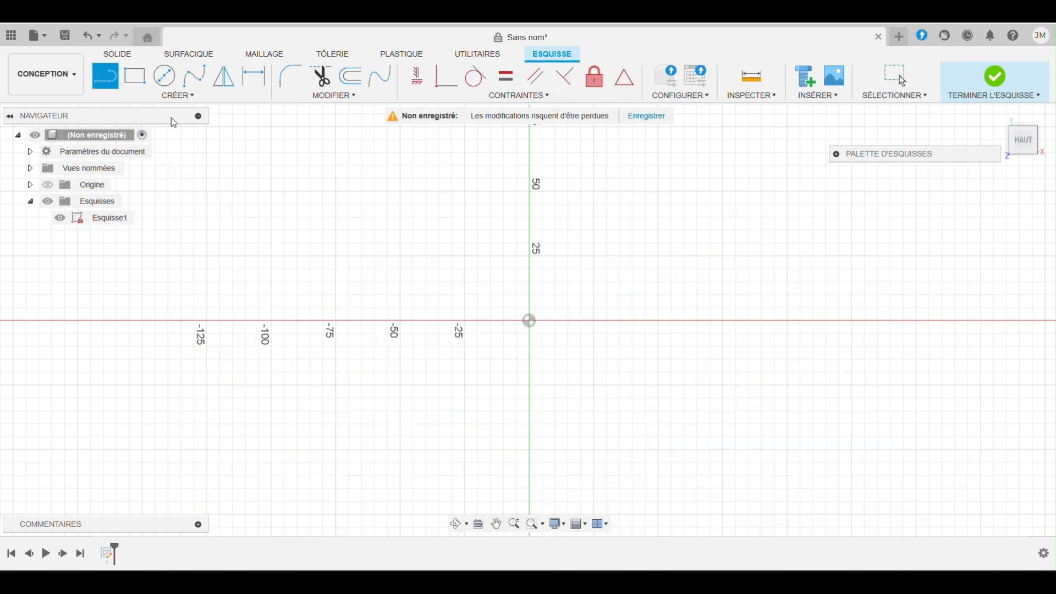
left_click(435, 235)
left_click(646, 230)
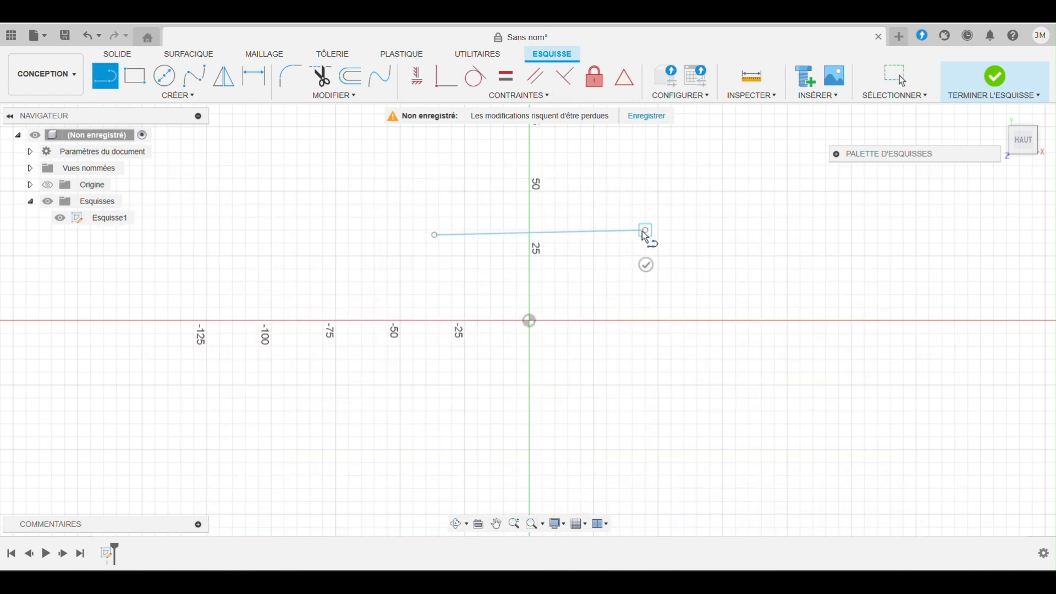
key("Escape")
Convert the line to a centerline and move its right endpoint to about X -36.7, Y -25 mm, making it vertical.
right_click(582, 235)
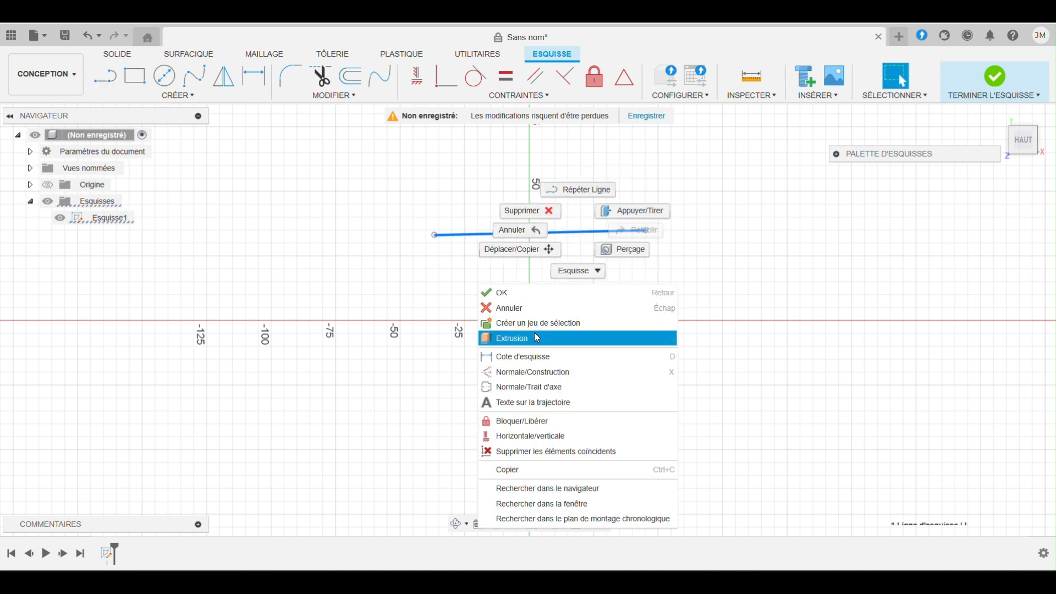
left_click(547, 388)
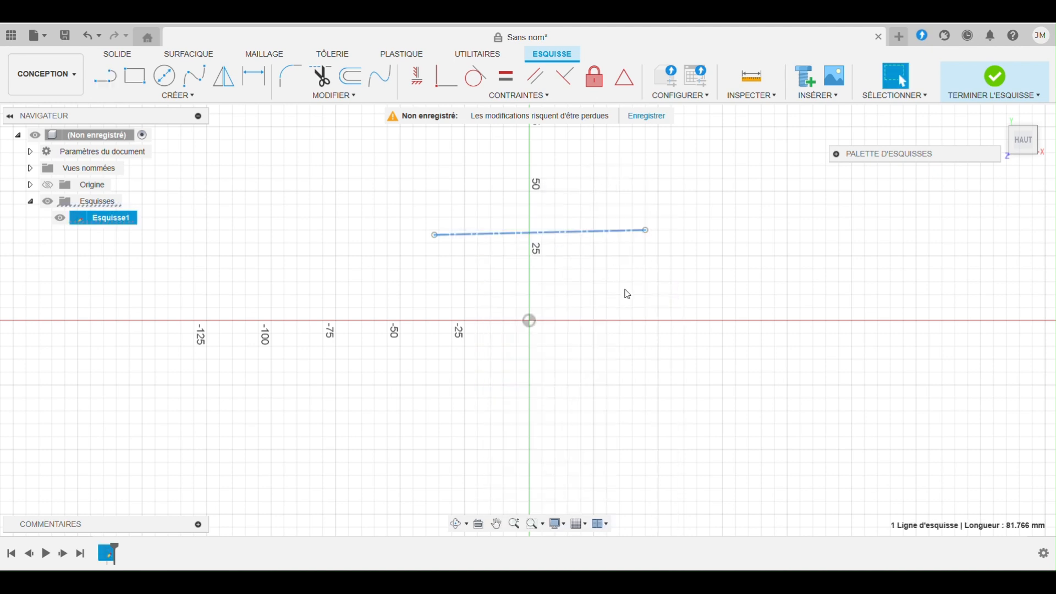
left_click_drag(647, 231, 436, 386)
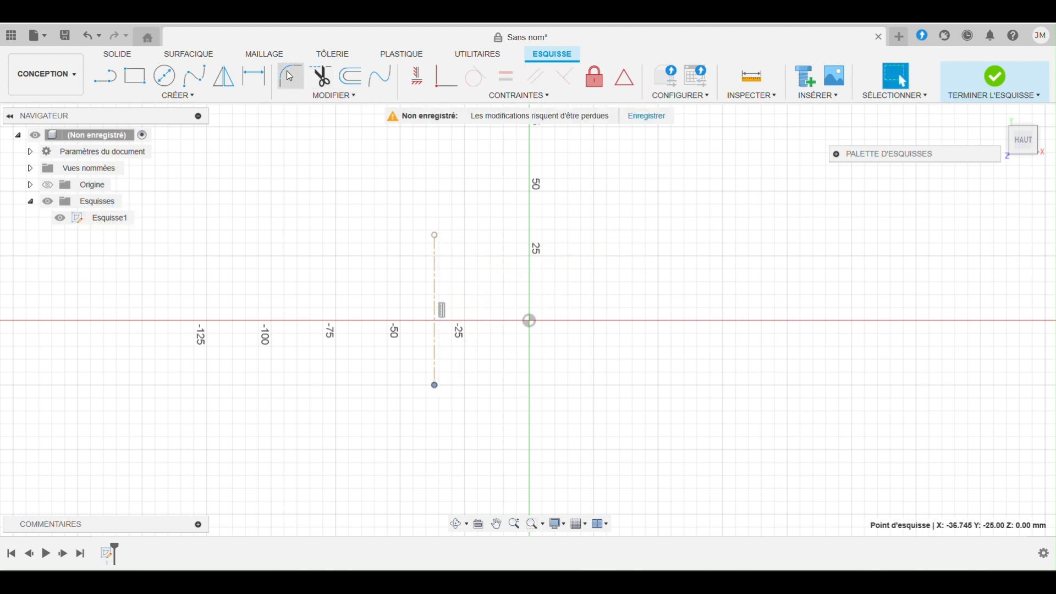
Draw a center rectangle from the origin with one corner on the lower end of the vertical centerline.
left_click(138, 79)
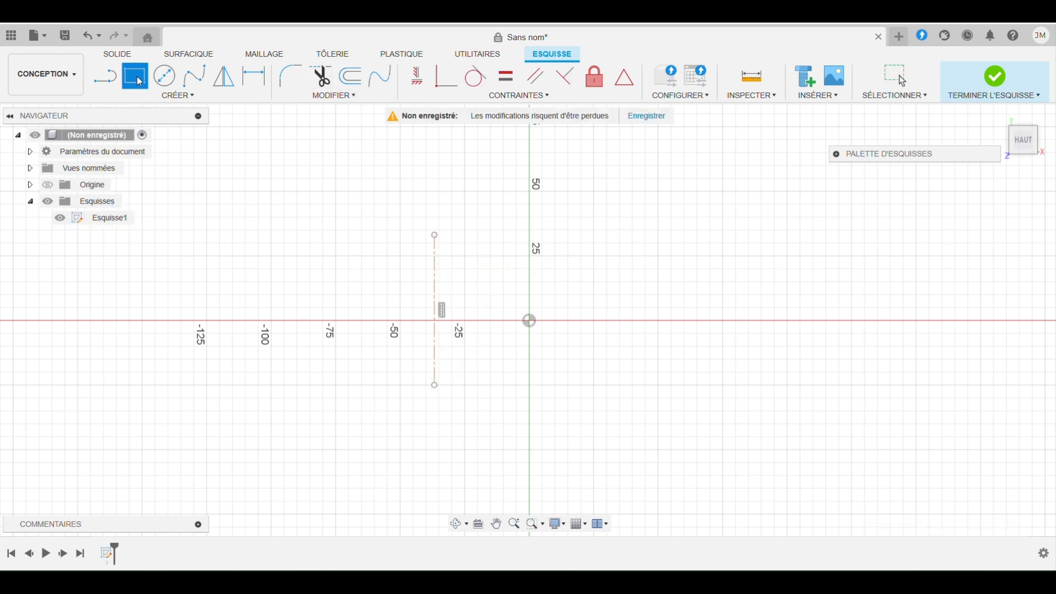
left_click(182, 98)
mouse_move(200, 125)
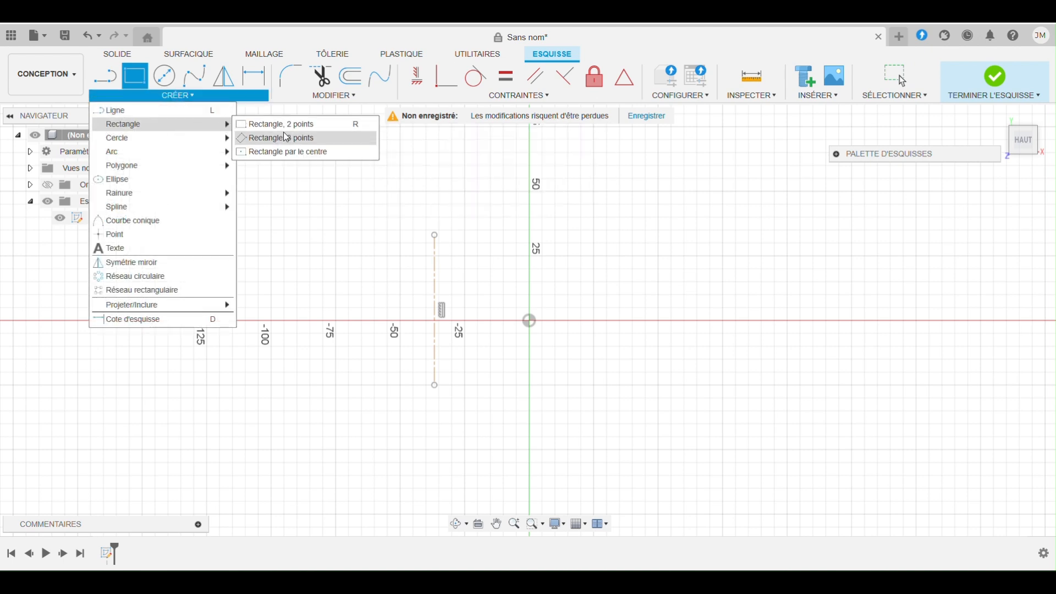
left_click(288, 151)
left_click(530, 321)
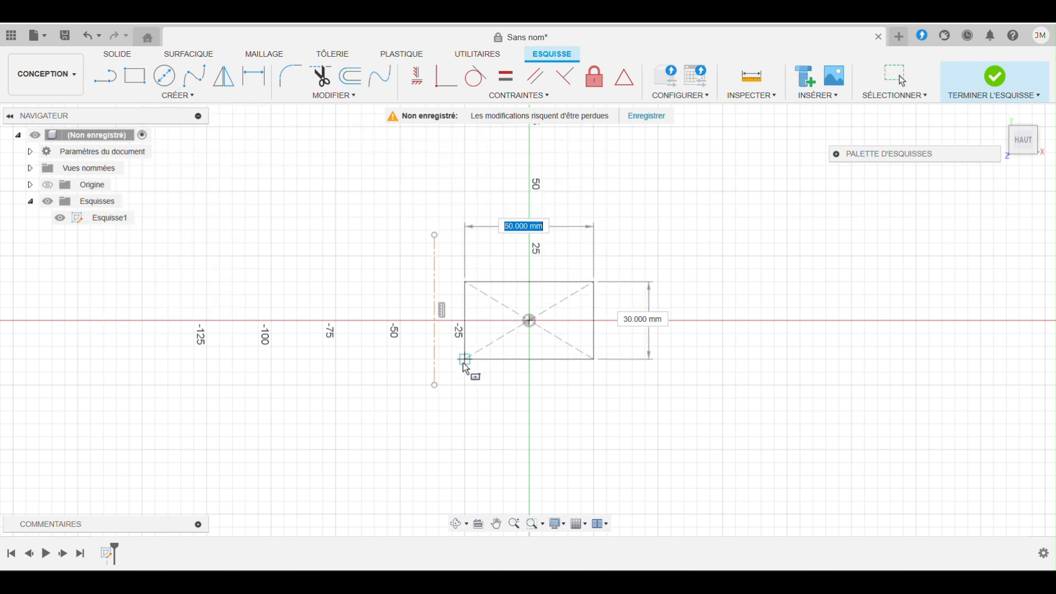
left_click(435, 387)
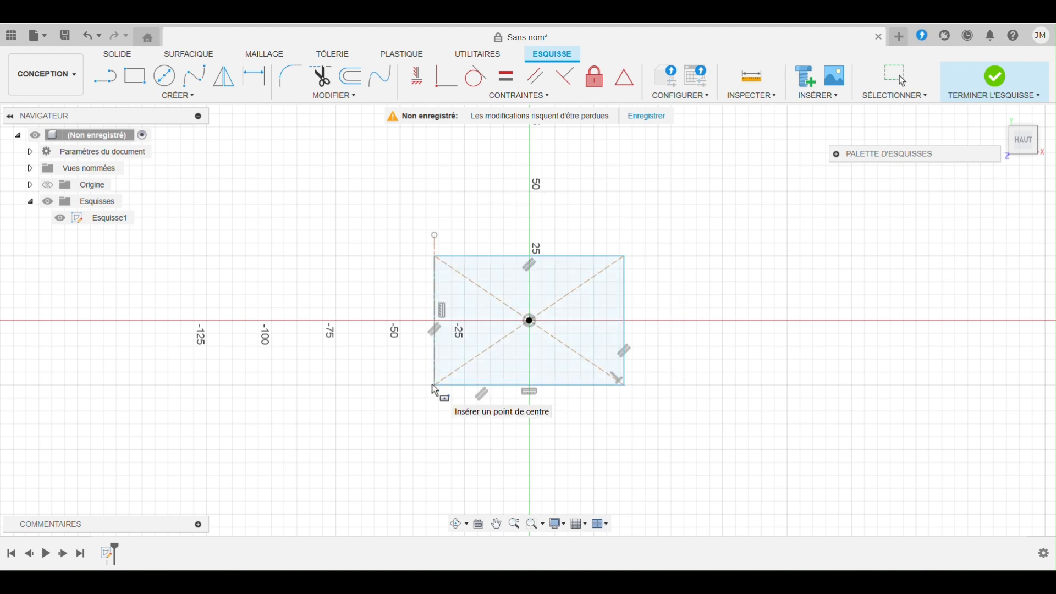
key("Escape")
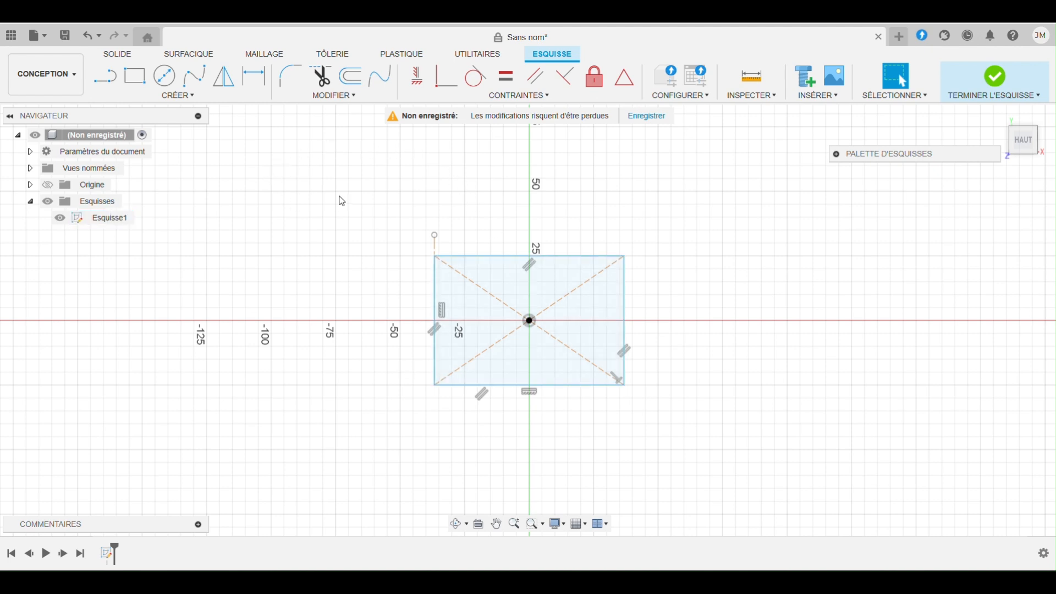
Delete the vertical centerline along the rectangle's left edge.
left_click(435, 247)
key("Delete")
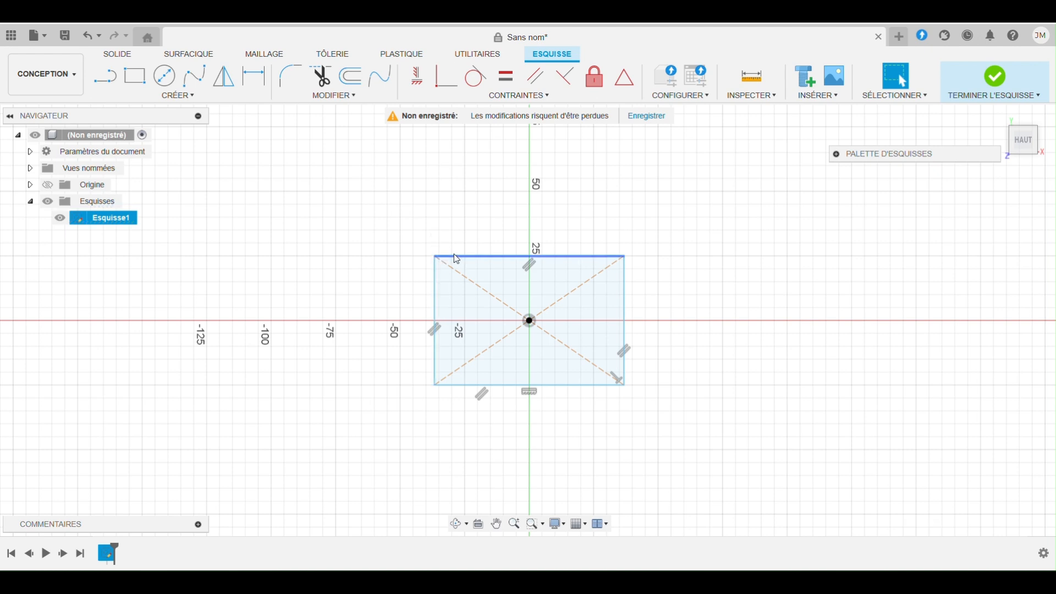
Offset the rectangle's chained edges 5 mm on both sides without linked offsets, and finish the sketch.
left_click(357, 79)
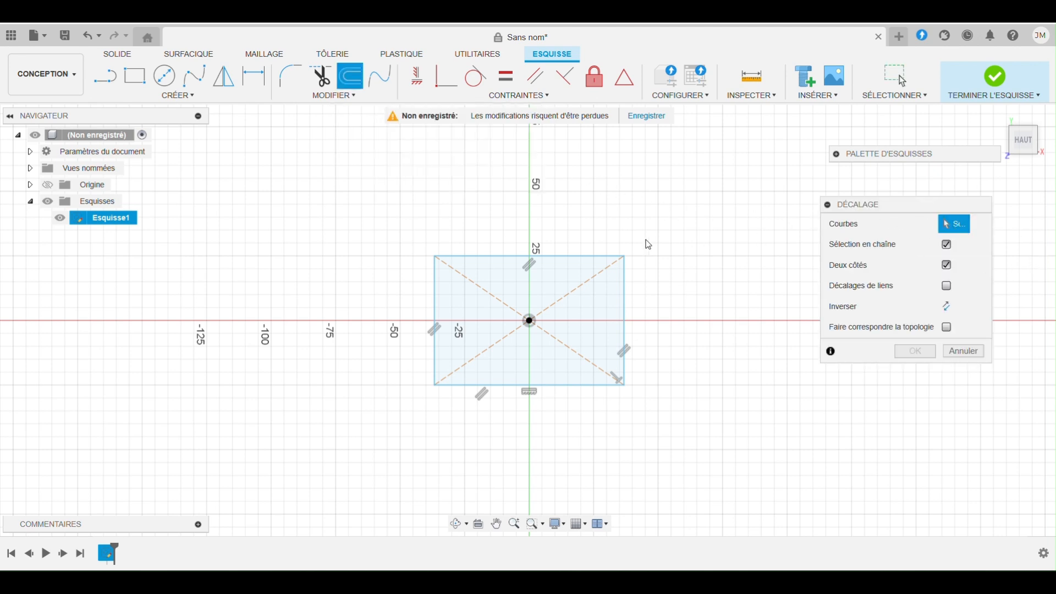
left_click(626, 289)
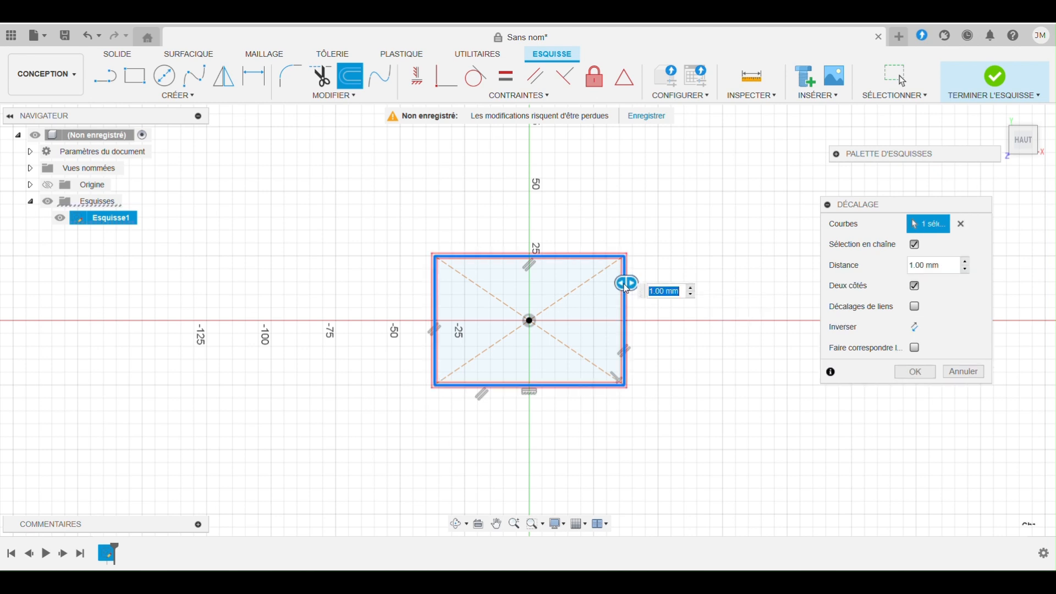
left_click(912, 265)
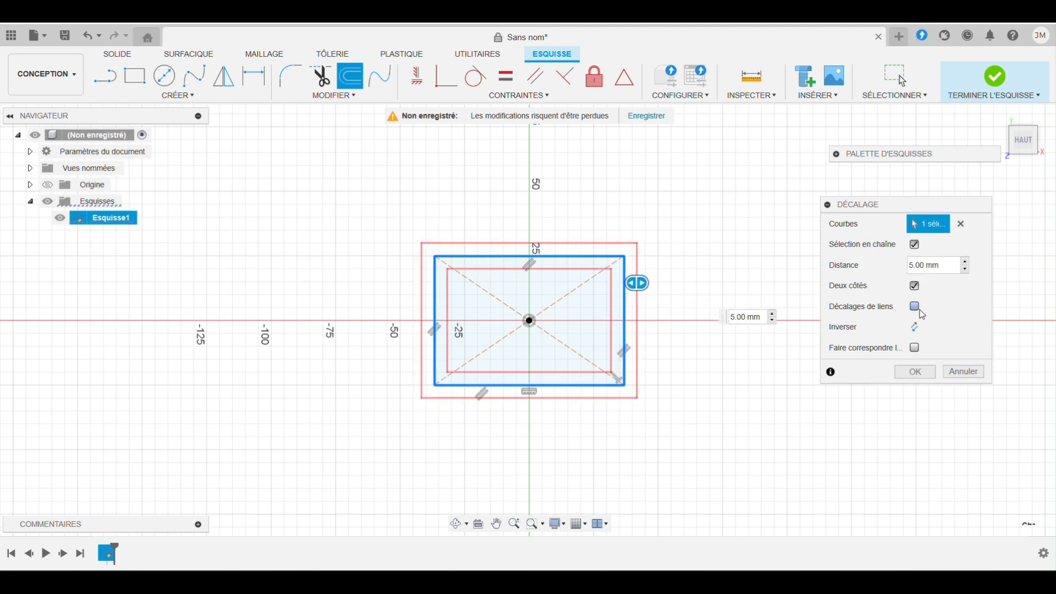
left_click(916, 286)
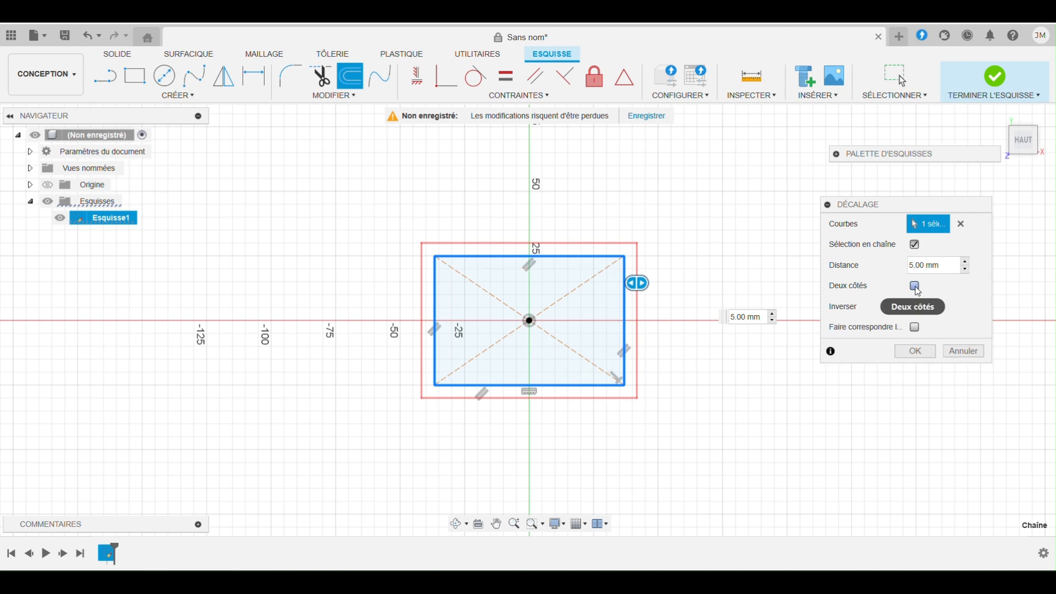
left_click(916, 286)
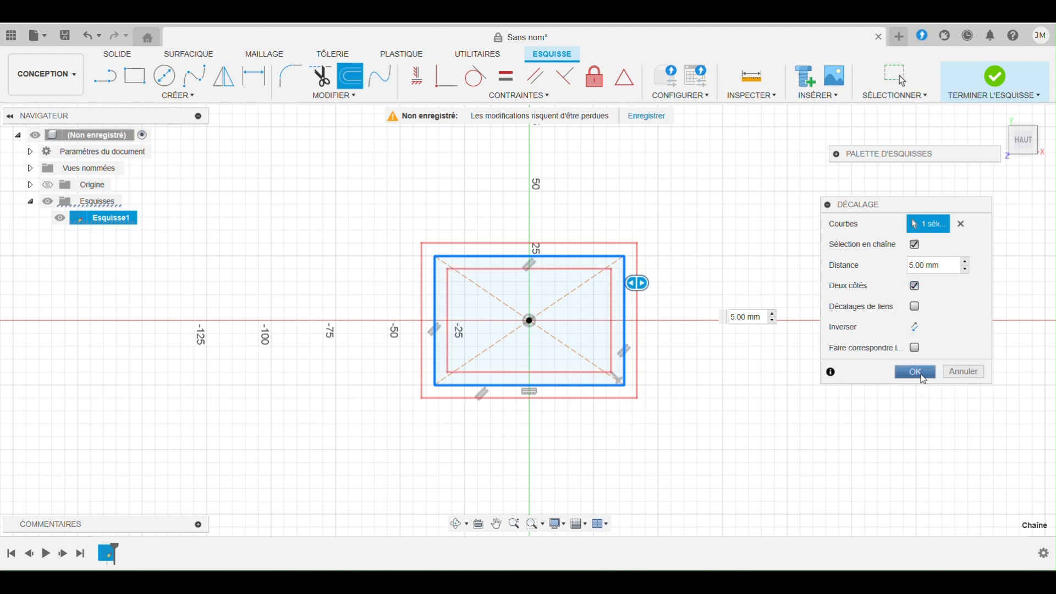
left_click(916, 373)
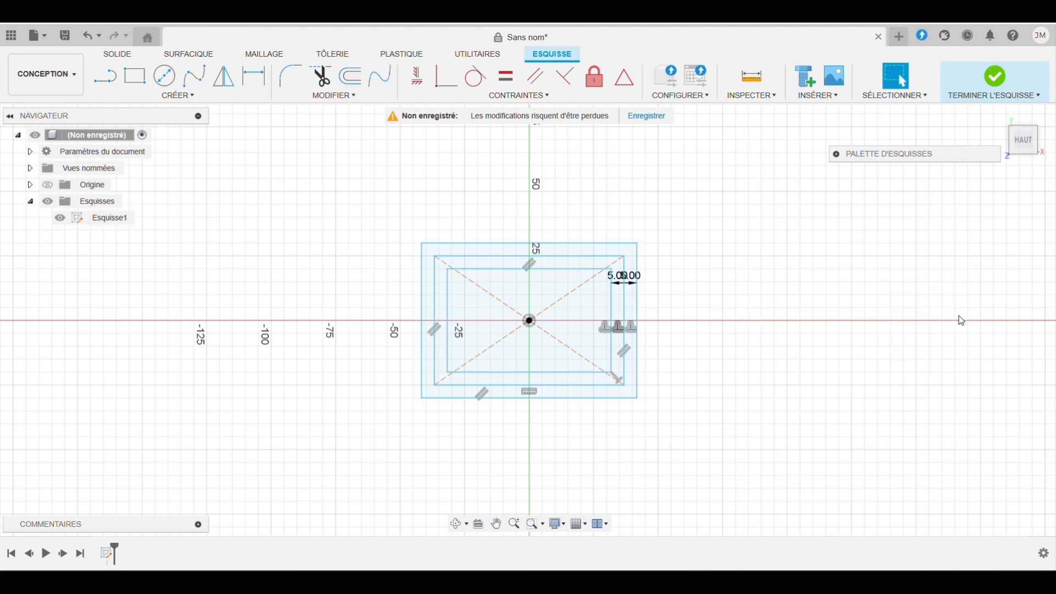
left_click(997, 77)
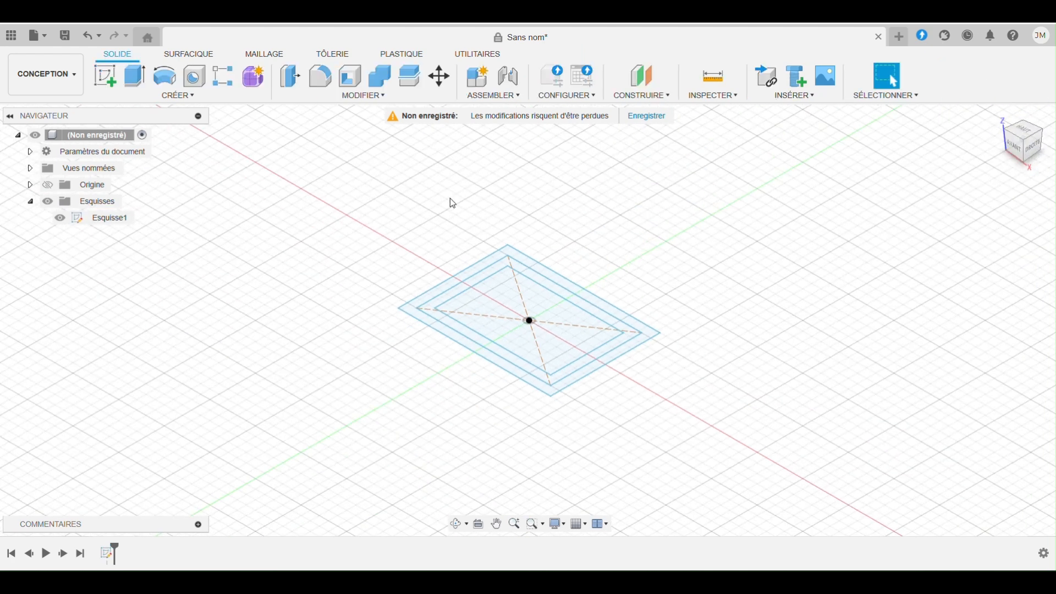
right_click(106, 220)
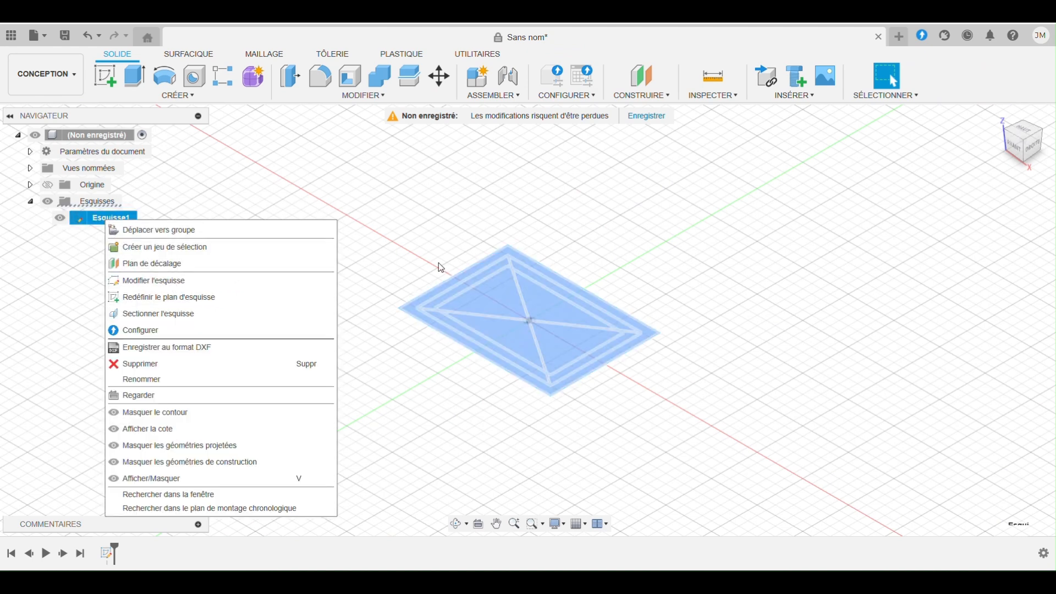
left_click(747, 255)
left_click(624, 275)
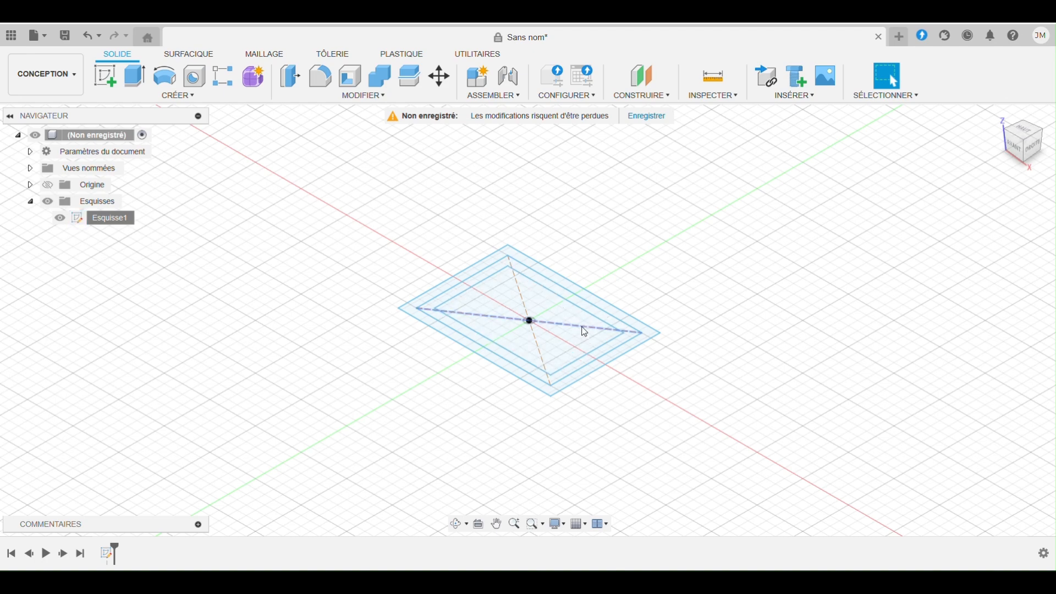
Extrude the band between the original and inner rectangles 17 mm upward as a new body, and toggle the visibility of Esquisse1.
left_click(600, 318)
scroll(605, 318, "up", 1)
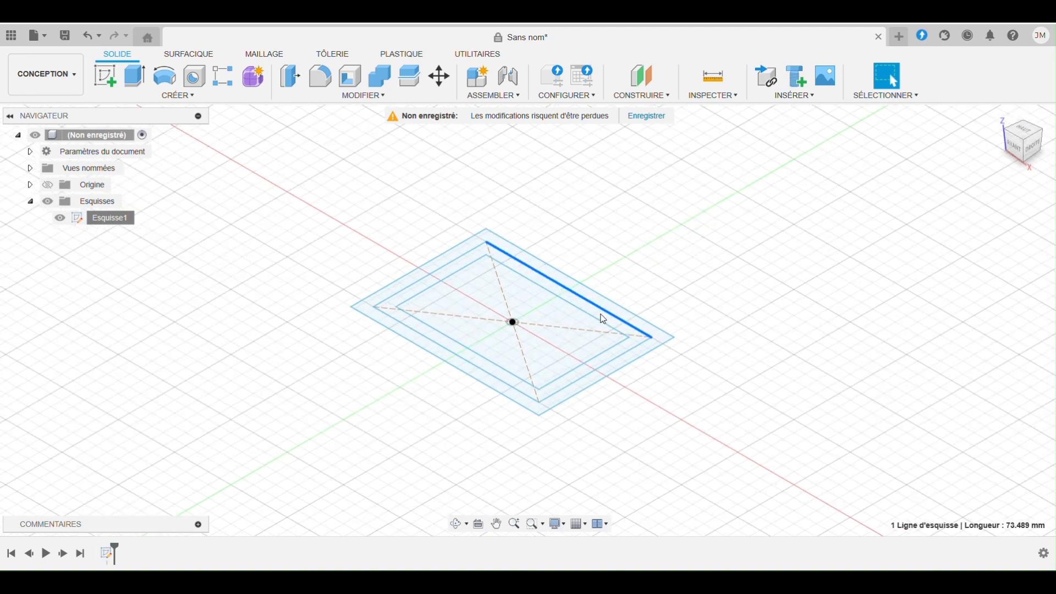
scroll(603, 318, "up", 3)
left_click(602, 315)
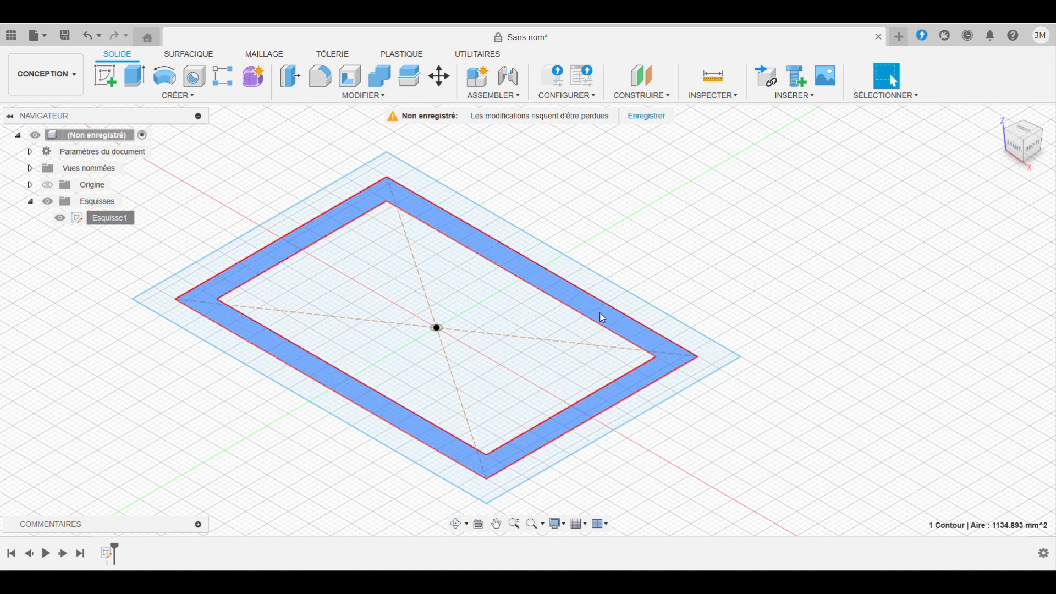
left_click(135, 76)
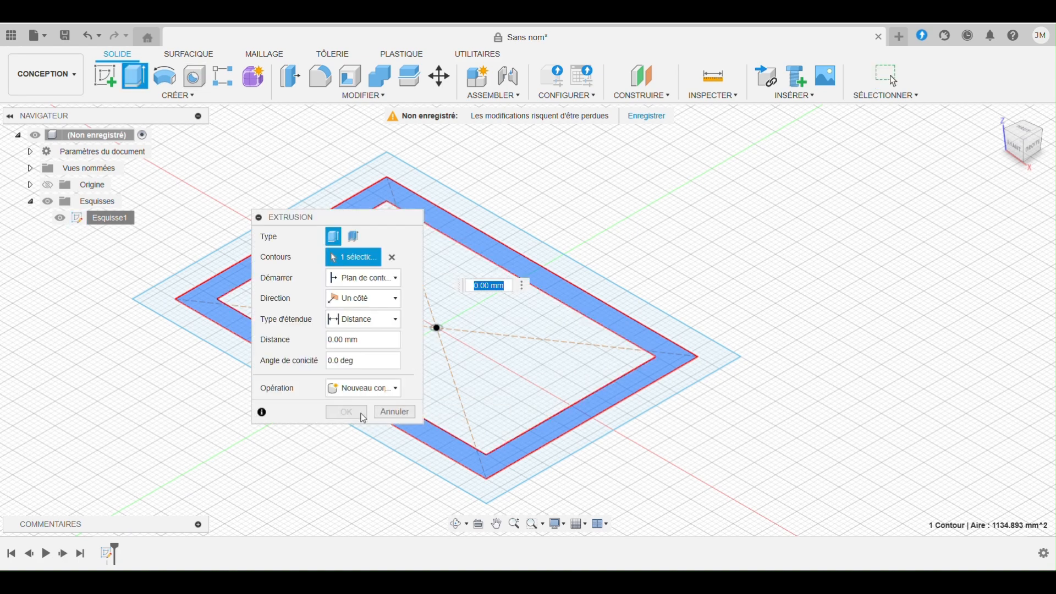
mouse_move(422, 219)
left_mouse_down()
mouse_move(611, 261)
mouse_move(899, 221)
left_mouse_up()
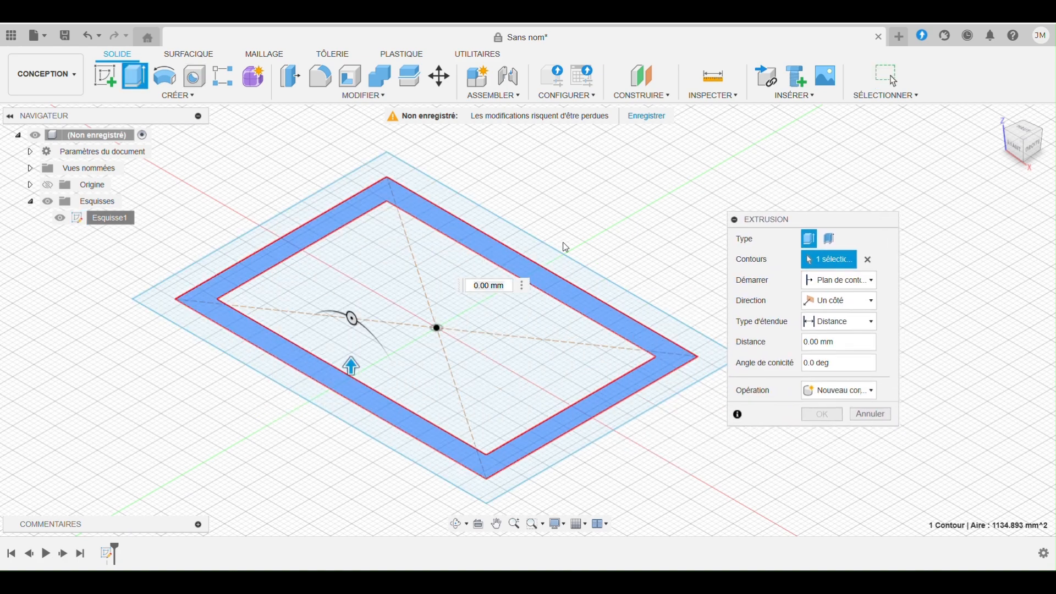
left_click_drag(353, 364, 355, 281)
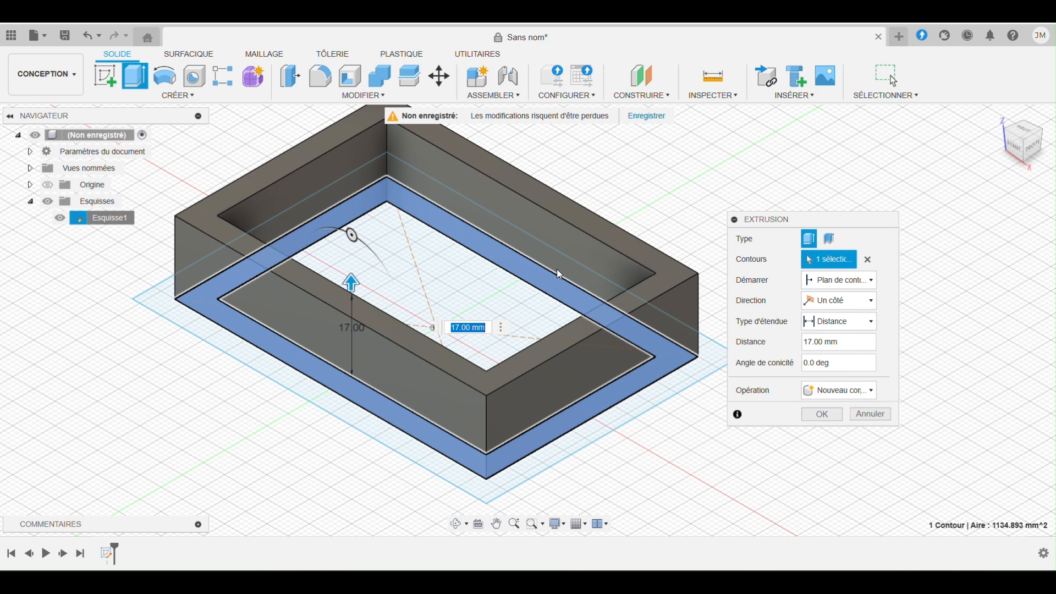
left_click(825, 415)
left_click(61, 235)
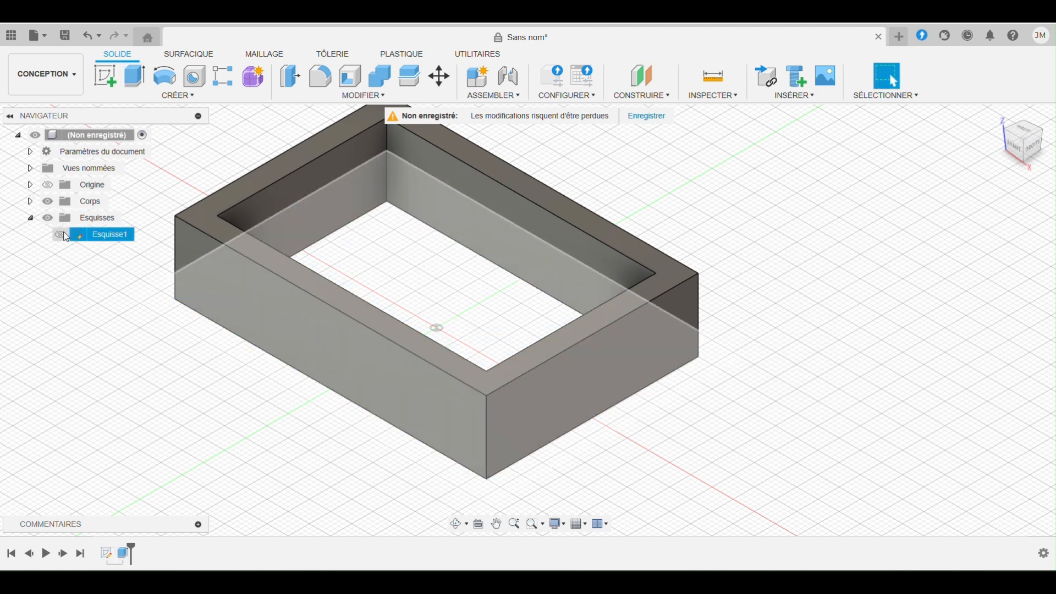